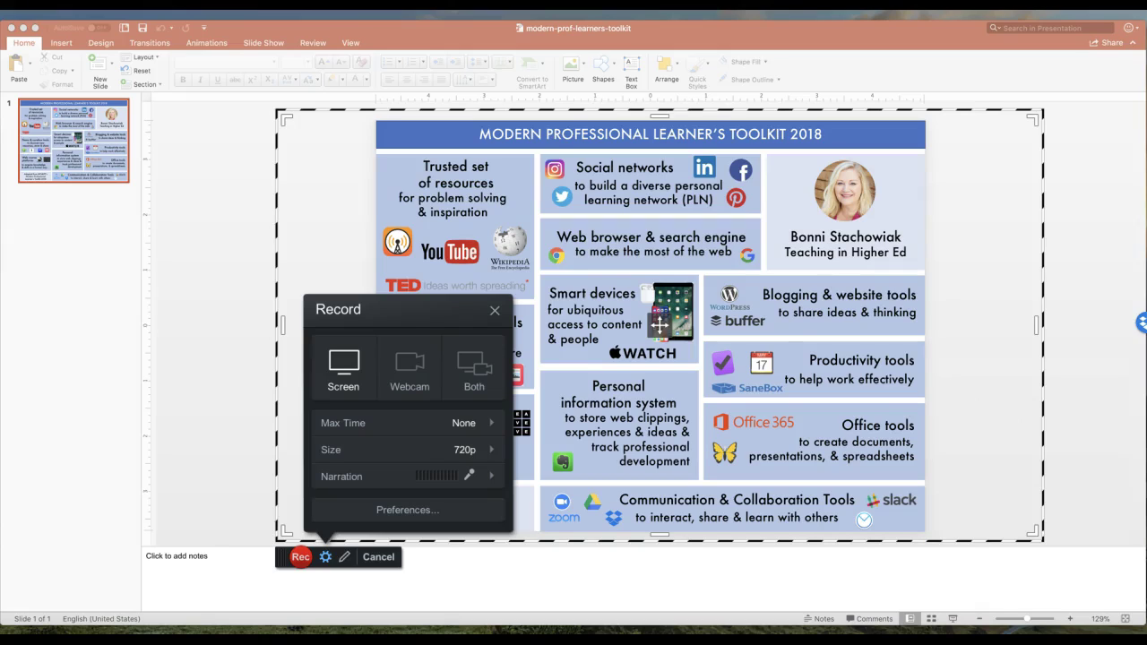
# - Bring the Canvas course page with the Arc Media Library video under the recording frame
pyautogui.click(860, 581)
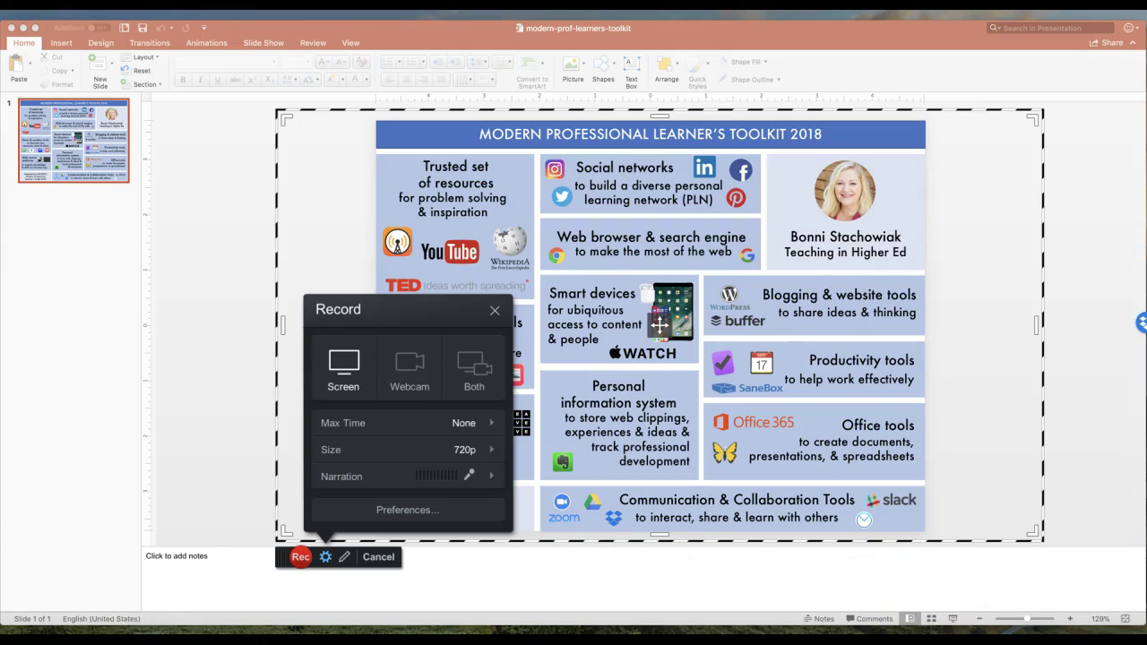